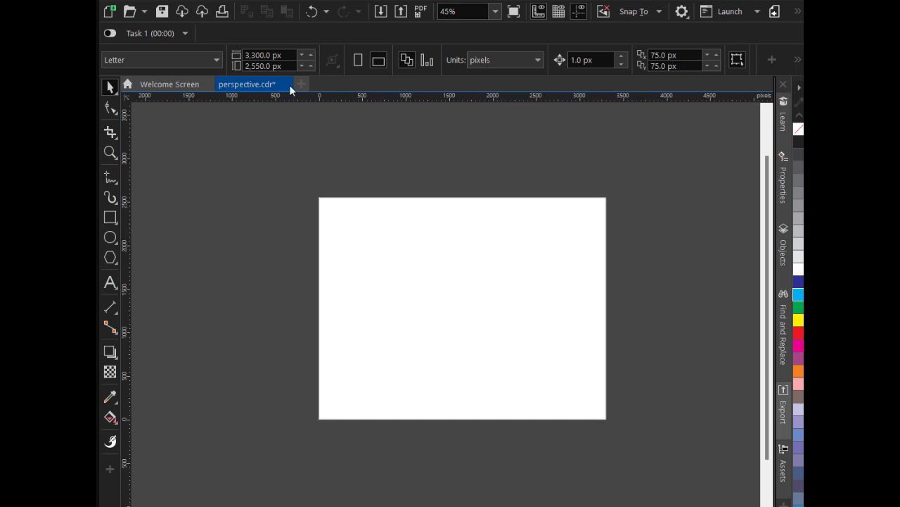
- Turn on Draw in Perspective from Object > Perspective and open the perspective-type presets
{"action": "left_click", "coordinate": [251, 2]}
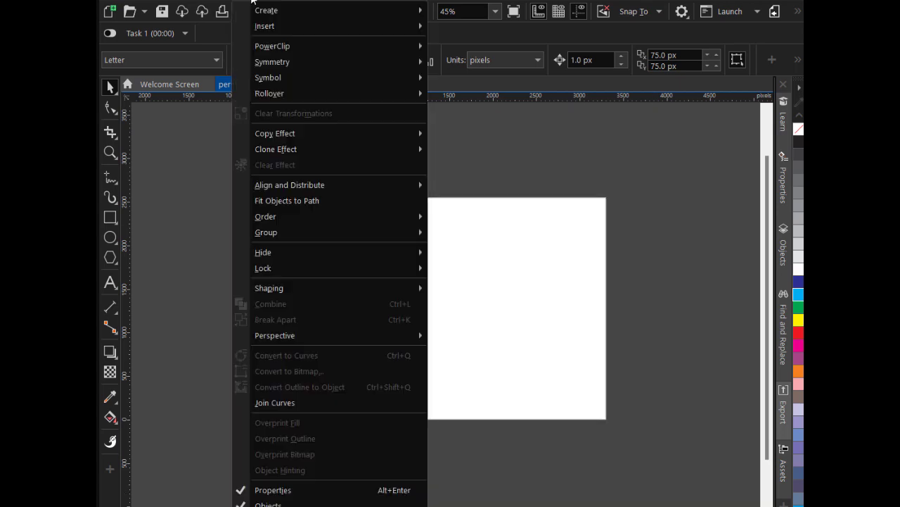
{"action": "mouse_move", "coordinate": [293, 336]}
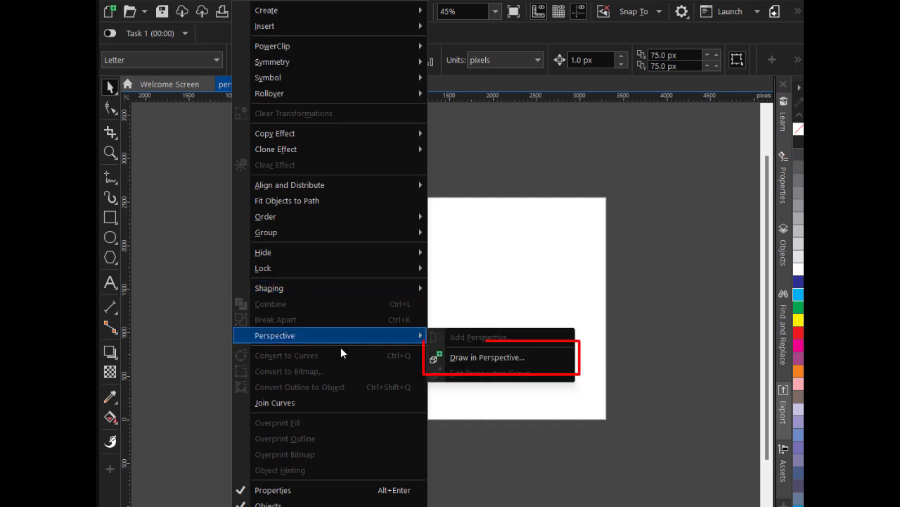
{"action": "left_click", "coordinate": [478, 358]}
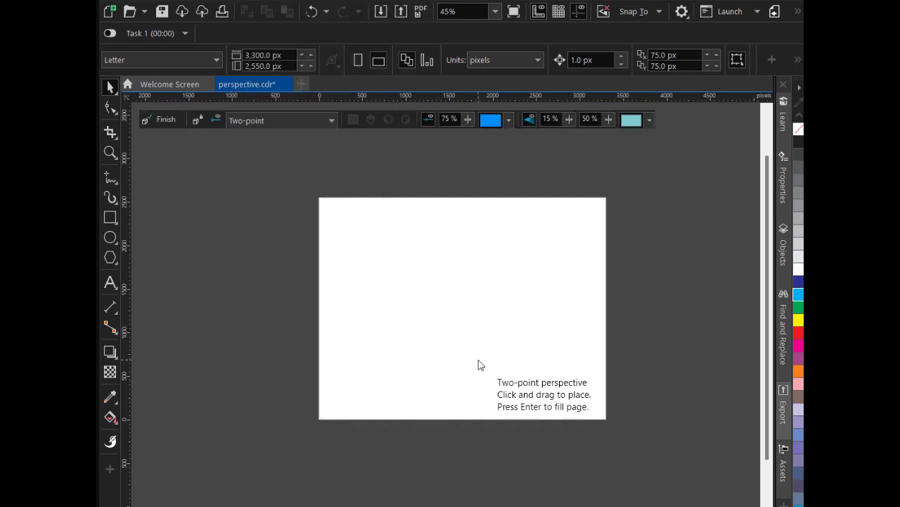
{"action": "left_click", "coordinate": [283, 120]}
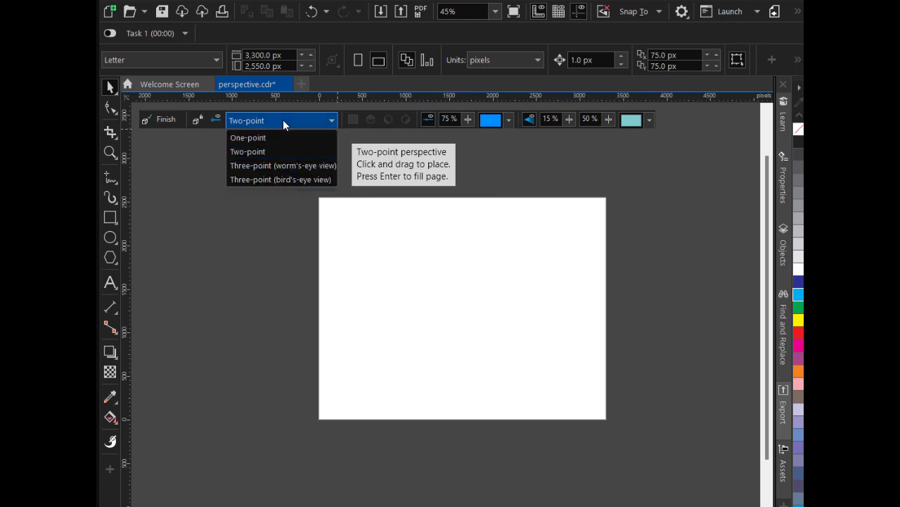
- Keep Two-point, fill the page with the perspective grid, and drag the horizon line upward
{"action": "left_click", "coordinate": [259, 152]}
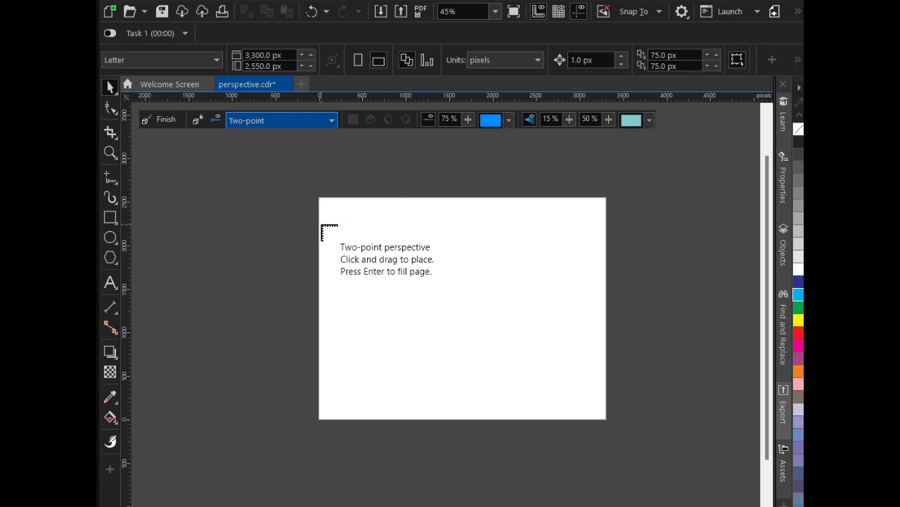
{"action": "key", "text": "Return"}
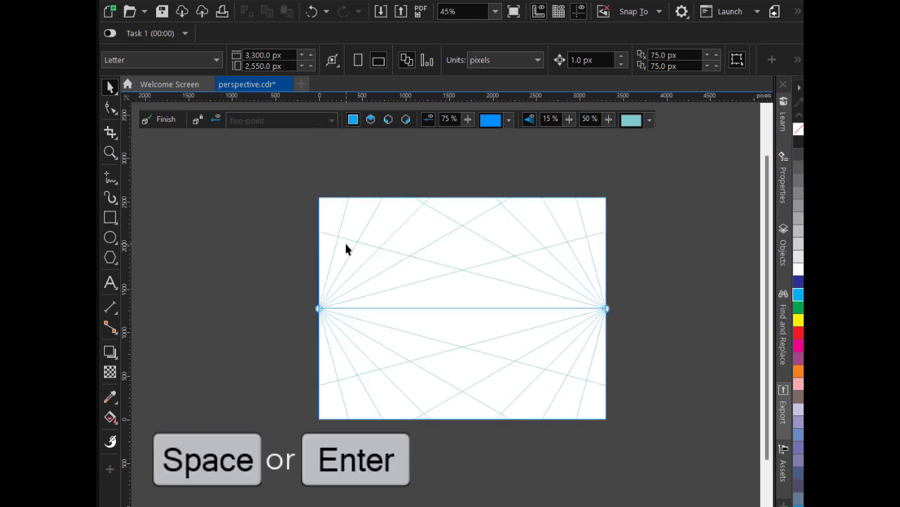
{"action": "left_click_drag", "start_coordinate": [462, 308], "coordinate": [473, 247]}
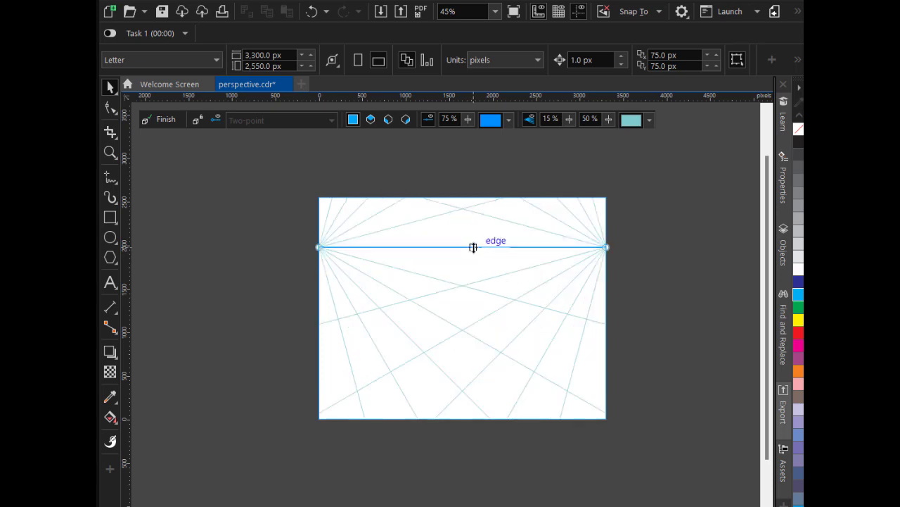
- On the Left plane, raise grid density from 15% to 50% and draw a tall narrow rectangle
{"action": "left_click", "coordinate": [388, 120]}
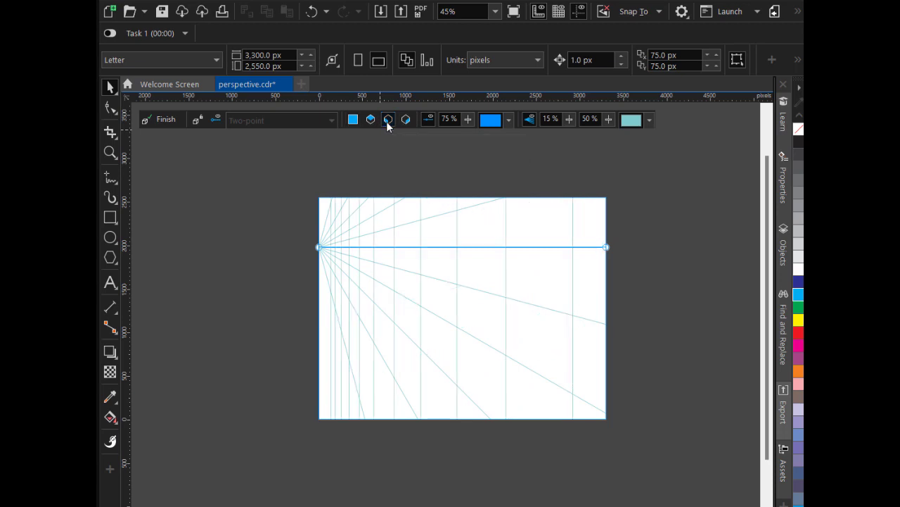
{"action": "left_click", "coordinate": [110, 218]}
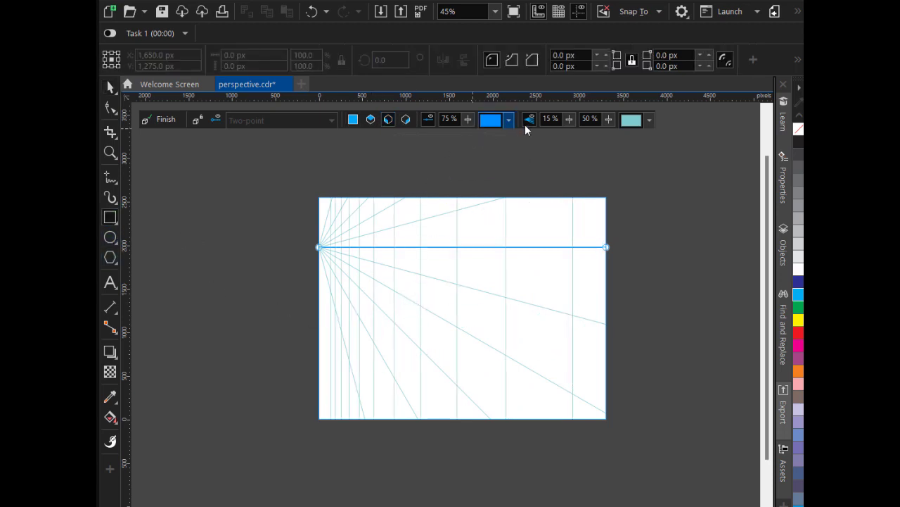
{"action": "left_click", "coordinate": [569, 121]}
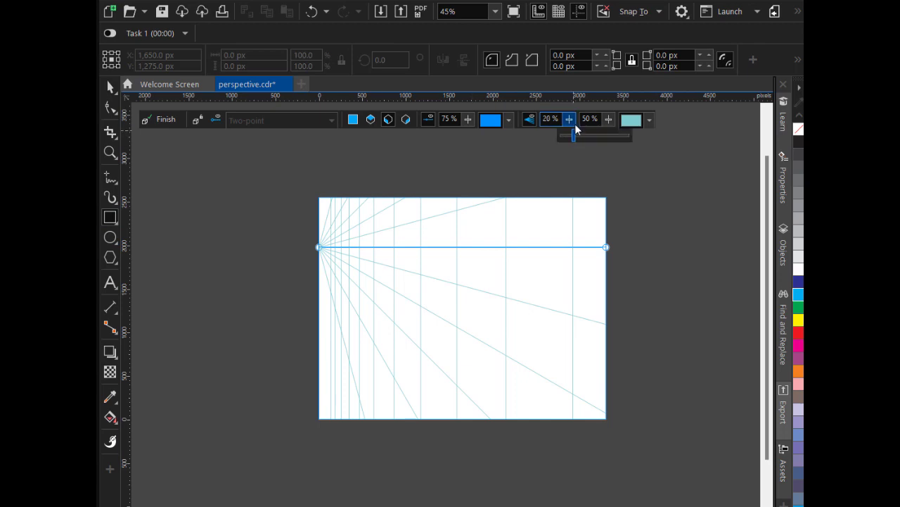
{"action": "left_click_drag", "start_coordinate": [569, 135], "coordinate": [589, 133]}
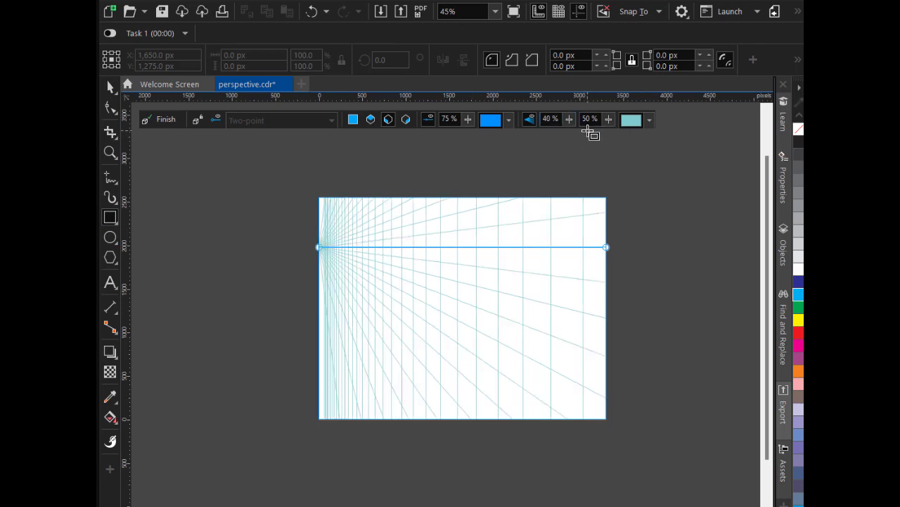
{"action": "scroll", "coordinate": [572, 123], "scroll_direction": "up", "scroll_amount": 2}
{"action": "left_click", "coordinate": [574, 124]}
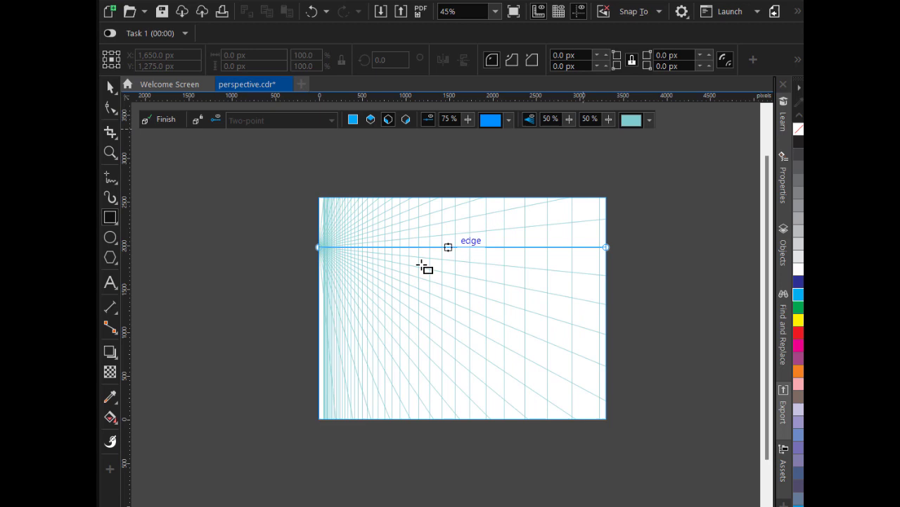
{"action": "left_click_drag", "start_coordinate": [419, 268], "coordinate": [442, 368]}
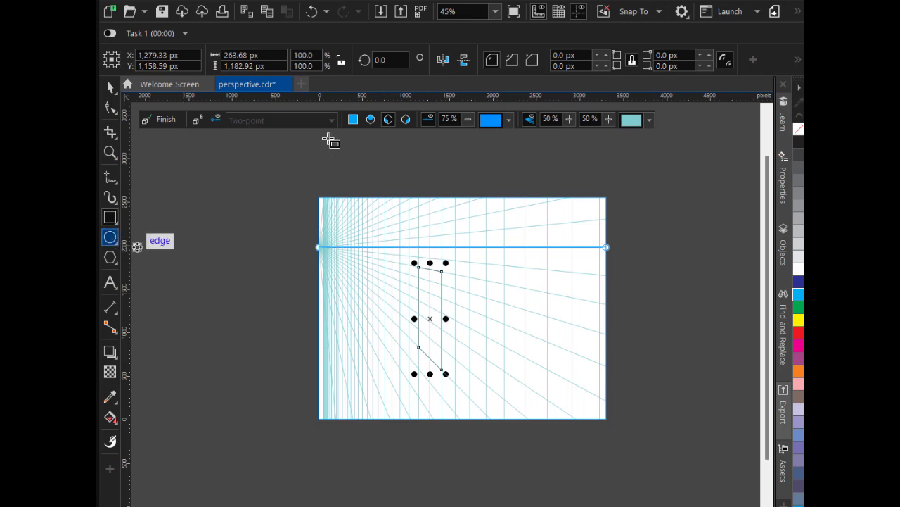
- Draw the box's right face on the Right plane and its top face on the Top plane
{"action": "left_click", "coordinate": [406, 121]}
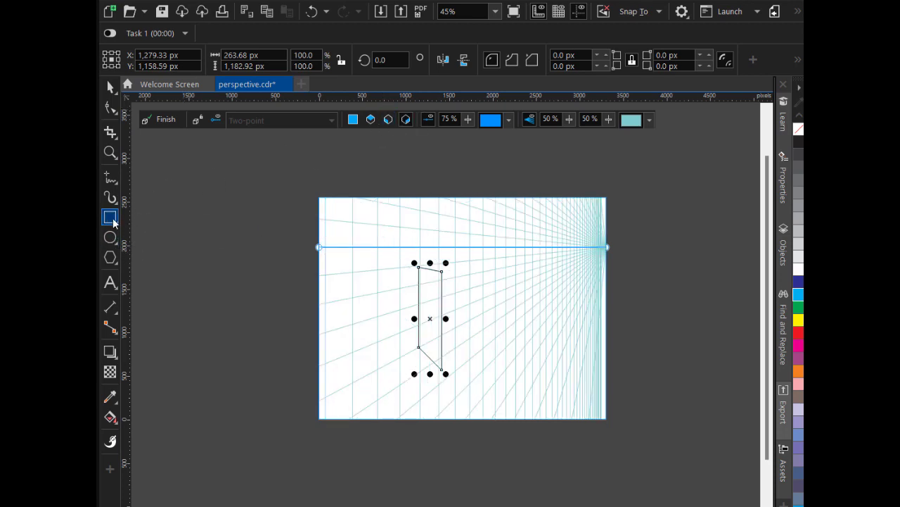
{"action": "mouse_move", "coordinate": [441, 270]}
{"action": "left_mouse_down"}
{"action": "mouse_move", "coordinate": [479, 350]}
{"action": "mouse_move", "coordinate": [479, 337]}
{"action": "mouse_move", "coordinate": [512, 316]}
{"action": "left_mouse_up"}
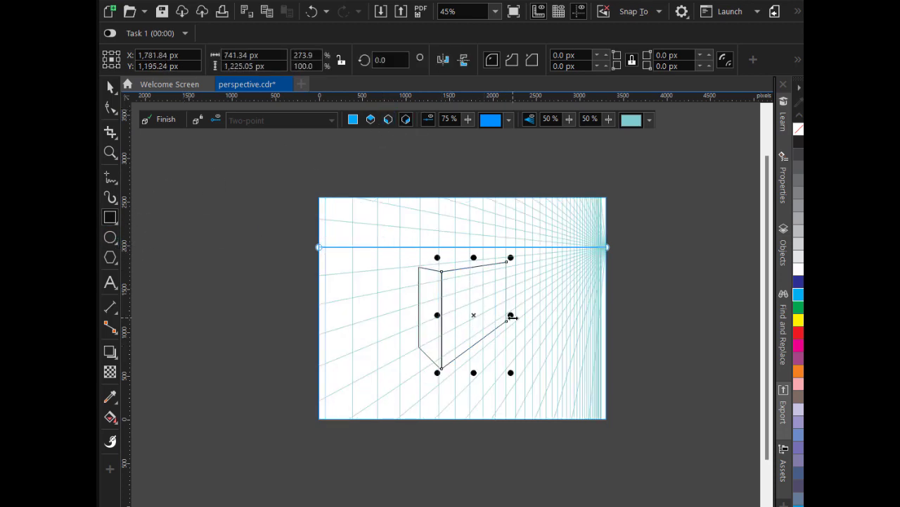
{"action": "left_click", "coordinate": [370, 121]}
{"action": "scroll", "coordinate": [464, 259], "scroll_direction": "up", "scroll_amount": 5}
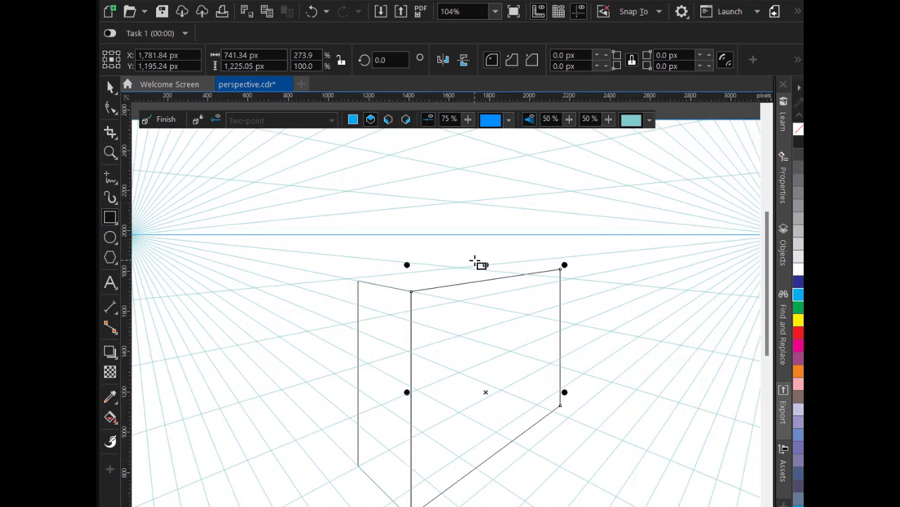
{"action": "left_click", "coordinate": [111, 218]}
{"action": "mouse_move", "coordinate": [359, 281]}
{"action": "left_mouse_down"}
{"action": "mouse_move", "coordinate": [415, 292]}
{"action": "mouse_move", "coordinate": [561, 269]}
{"action": "left_mouse_up"}
{"action": "scroll", "coordinate": [584, 299], "scroll_direction": "up", "scroll_amount": 2}
{"action": "scroll", "coordinate": [579, 288], "scroll_direction": "down", "scroll_amount": 2}
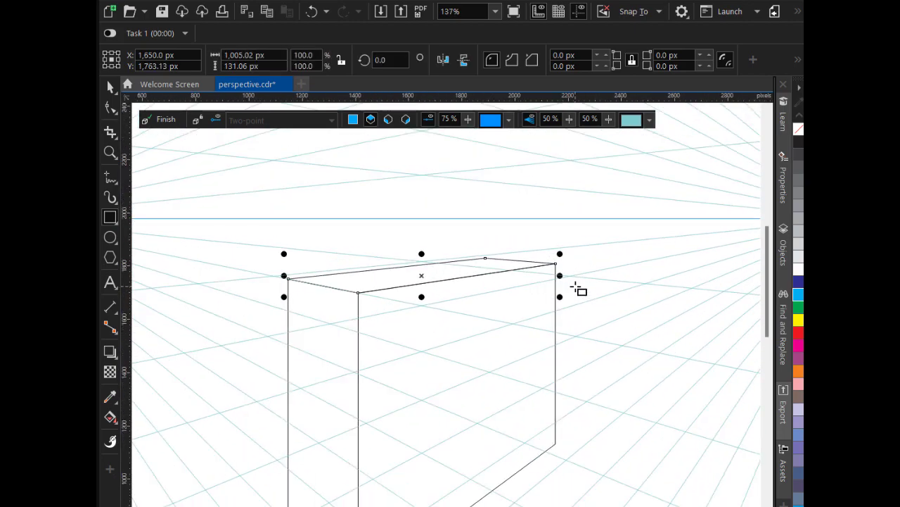
{"action": "scroll", "coordinate": [508, 309], "scroll_direction": "down", "scroll_amount": 1}
{"action": "scroll", "coordinate": [509, 316], "scroll_direction": "down", "scroll_amount": 1}
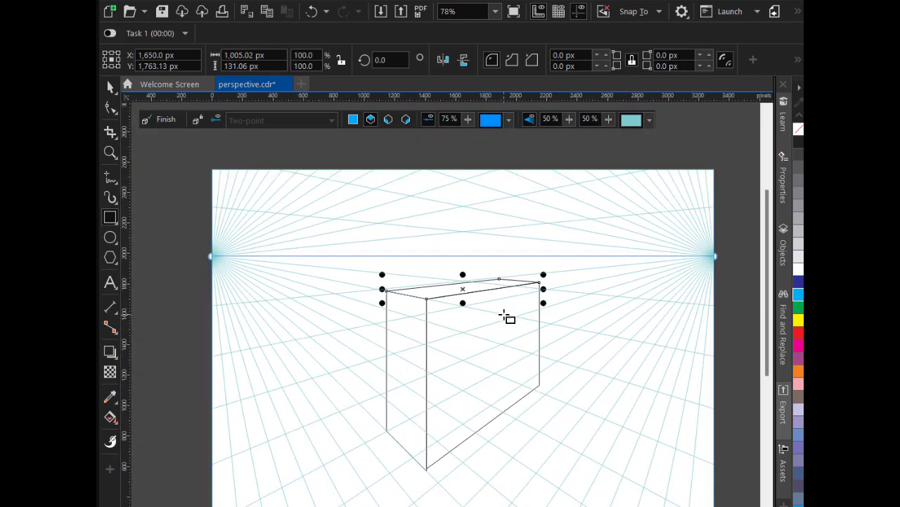
- Fill the top face blue and colour the side faces from the palette, the right one green
{"action": "left_click", "coordinate": [799, 294]}
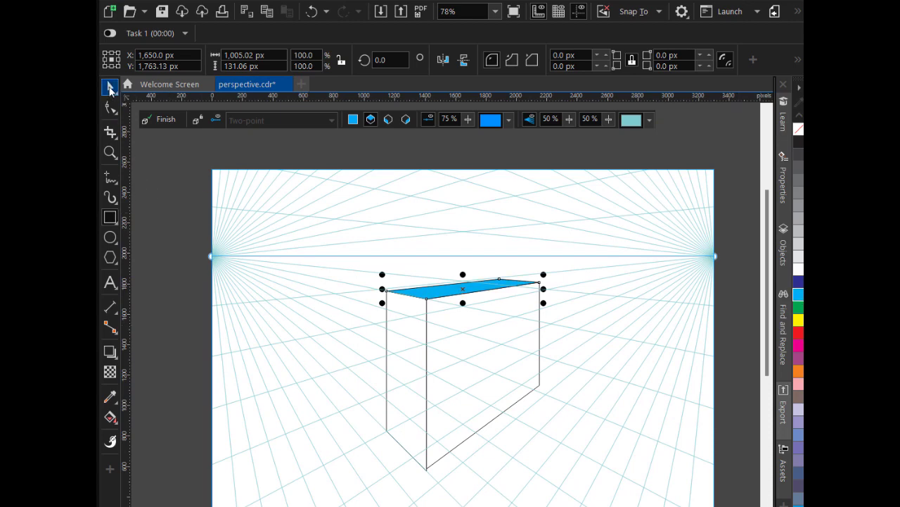
{"action": "left_click", "coordinate": [110, 86]}
{"action": "left_click", "coordinate": [426, 360]}
{"action": "left_click", "coordinate": [478, 360]}
{"action": "left_click", "coordinate": [799, 306]}
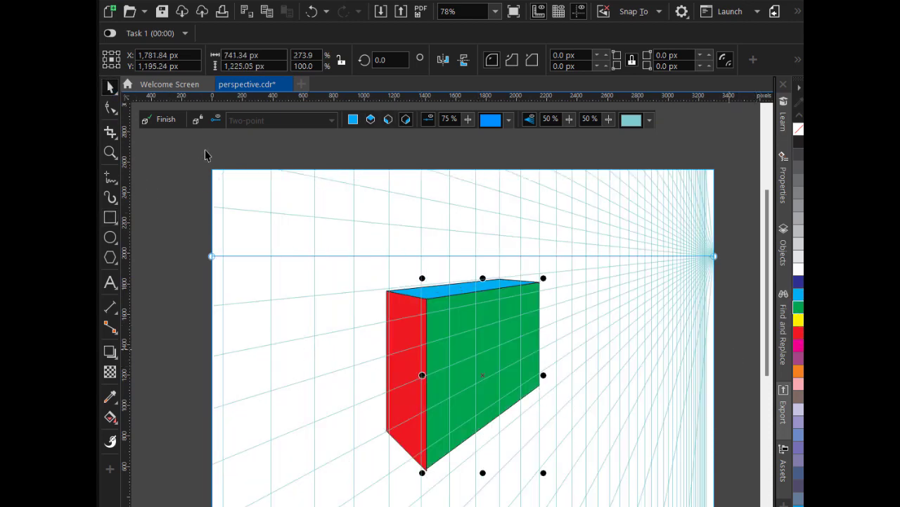
- Finish perspective drawing so the grid disappears, and deselect the box
{"action": "left_click", "coordinate": [166, 121]}
{"action": "left_click", "coordinate": [375, 150]}
{"action": "scroll", "coordinate": [440, 322], "scroll_direction": "down", "scroll_amount": 1}
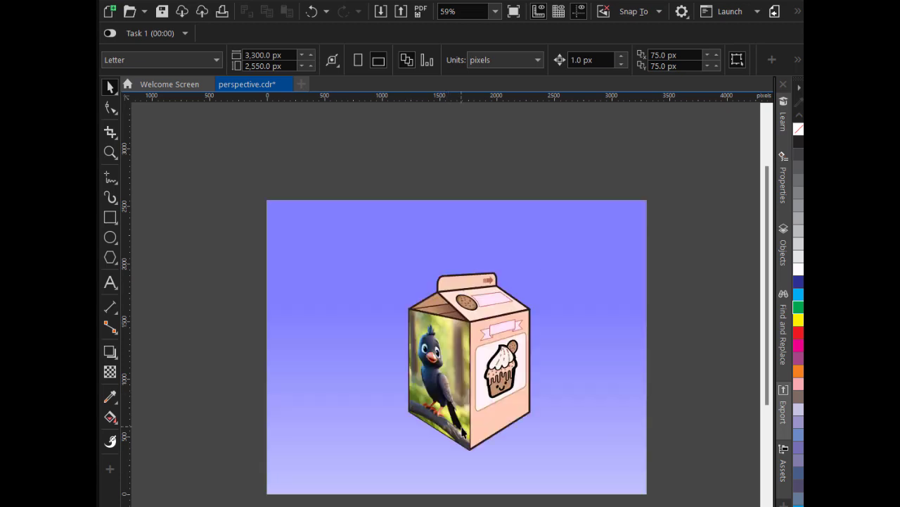
- Zoom in on the finished milk carton from 59% to 78%
{"action": "scroll", "coordinate": [479, 418], "scroll_direction": "up", "scroll_amount": 1}
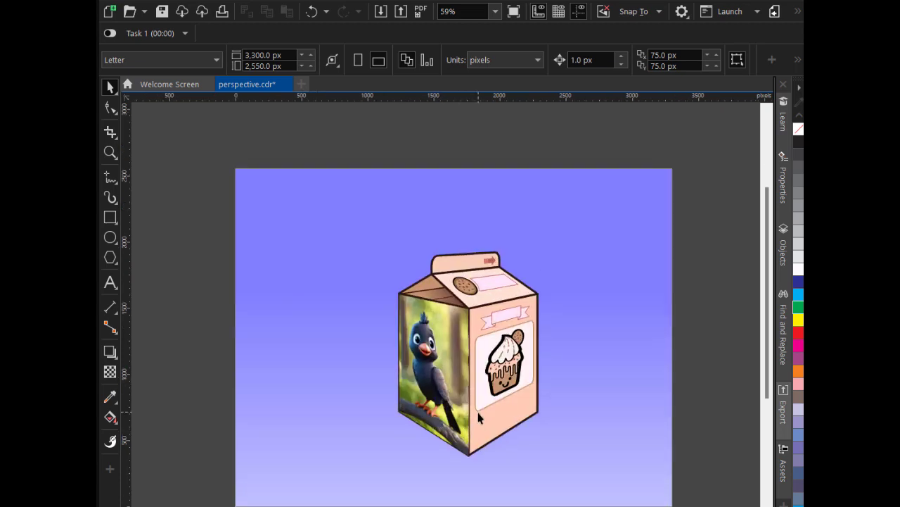
{"action": "scroll", "coordinate": [479, 418], "scroll_direction": "up", "scroll_amount": 1}
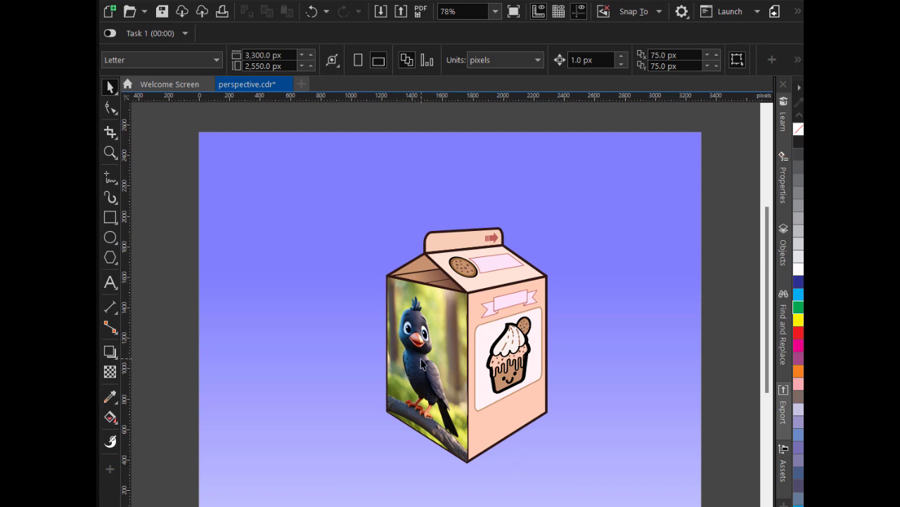
- Delete the bird picture from the carton and import kid reading a book.jpg from the Desktop
{"action": "left_click_drag", "start_coordinate": [422, 362], "coordinate": [271, 280]}
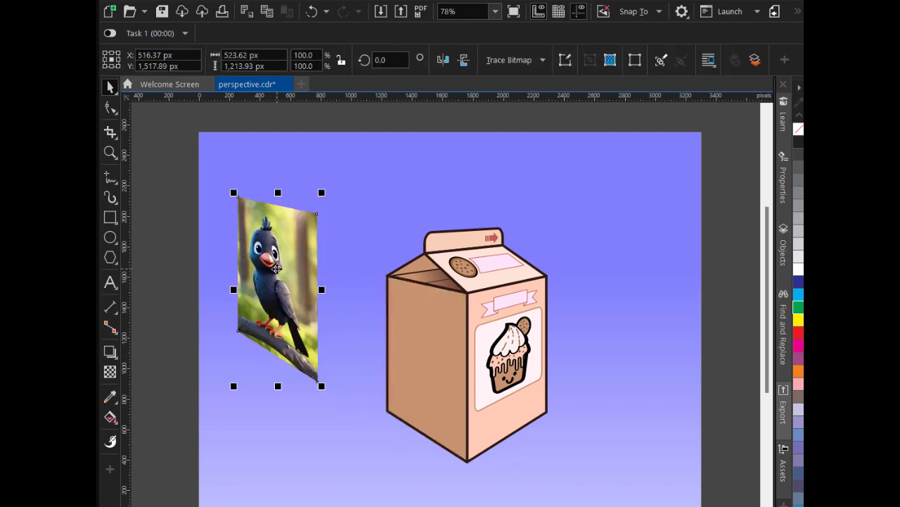
{"action": "key", "text": "Delete"}
{"action": "right_click", "coordinate": [351, 211]}
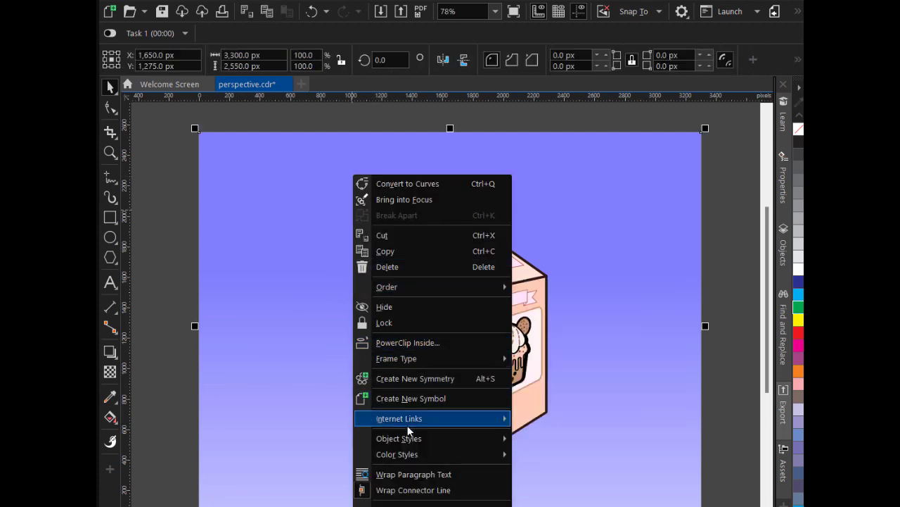
{"action": "mouse_move", "coordinate": [407, 425]}
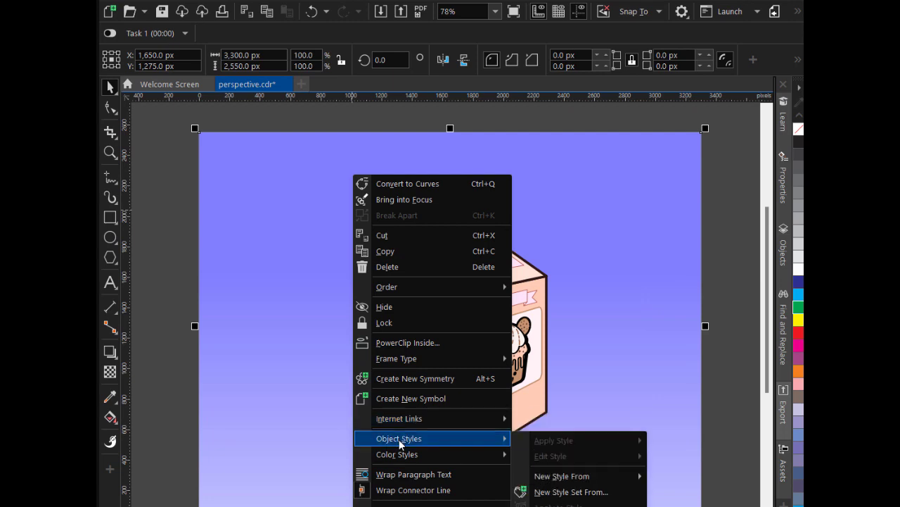
{"action": "right_click", "coordinate": [172, 270]}
{"action": "left_click", "coordinate": [211, 348]}
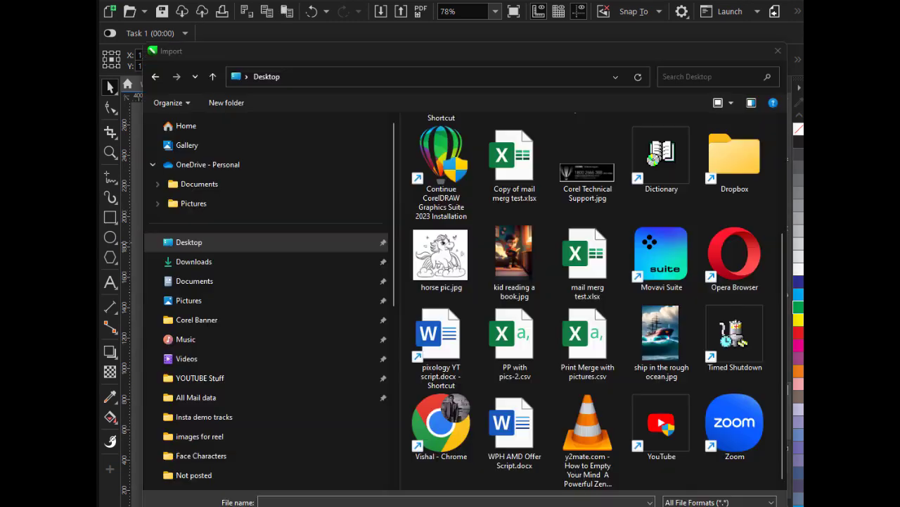
{"action": "left_click", "coordinate": [514, 256]}
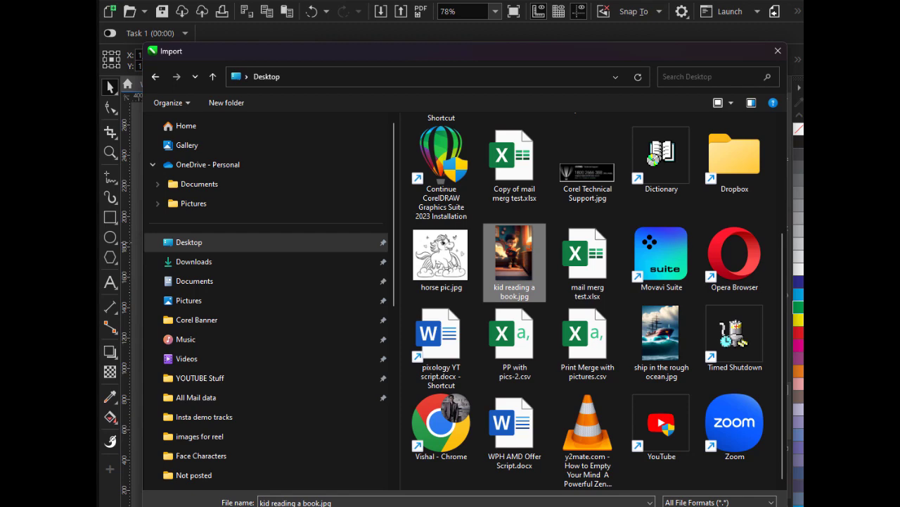
{"action": "key", "text": "Return"}
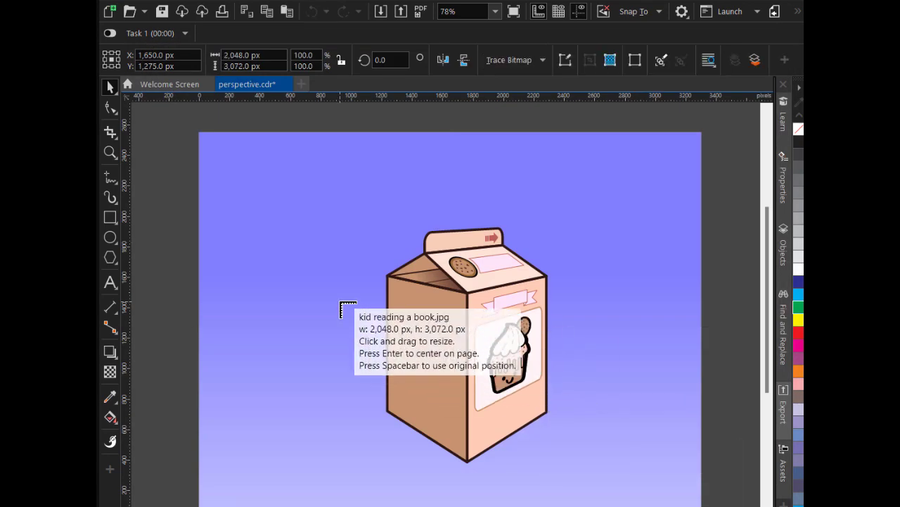
- Place the imported photo centred on the page, then move it to the left of the page
{"action": "key", "text": "Return"}
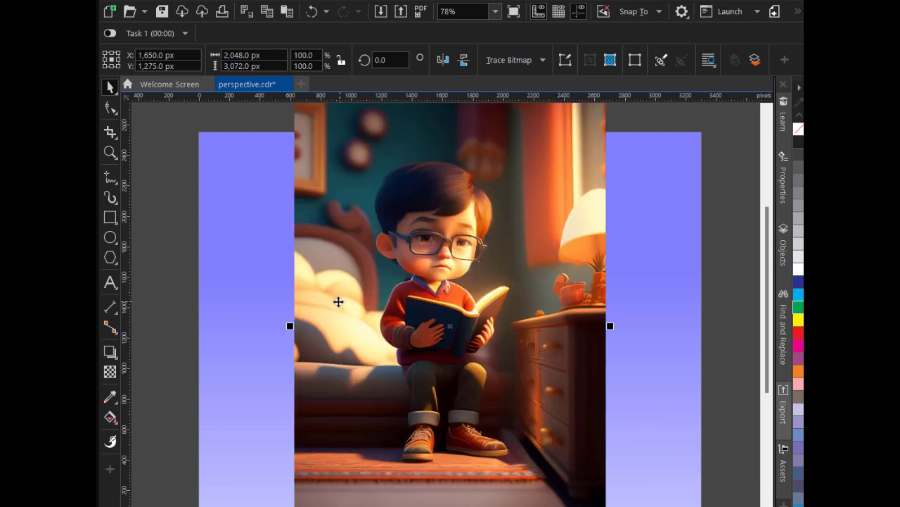
{"action": "scroll", "coordinate": [338, 302], "scroll_direction": "down", "scroll_amount": 3}
{"action": "left_click_drag", "start_coordinate": [352, 317], "coordinate": [239, 317]}
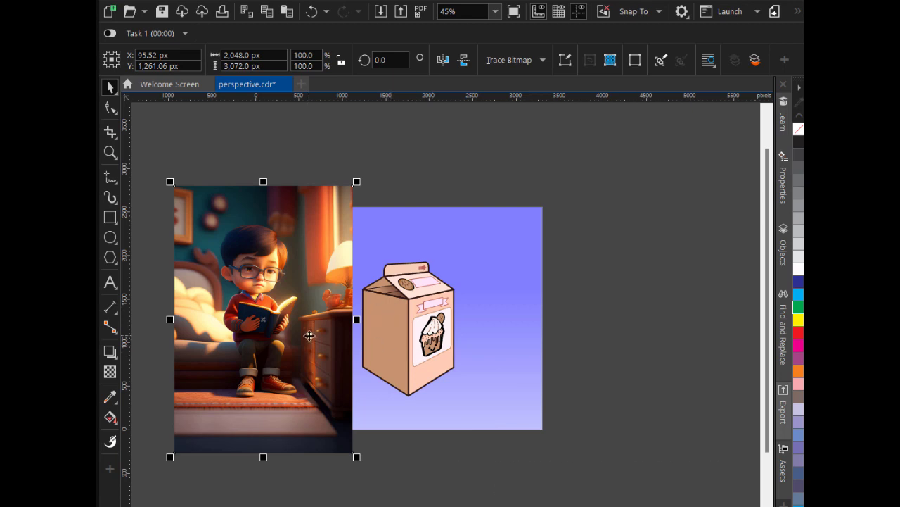
- Apply Object > Perspective > Add Perspective to the selected kid reading photo
{"action": "left_click", "coordinate": [261, 2]}
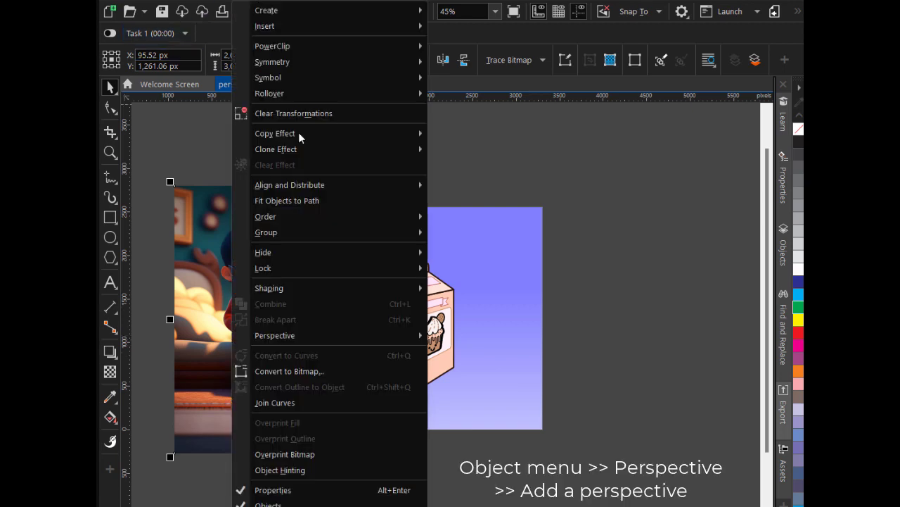
{"action": "mouse_move", "coordinate": [310, 337]}
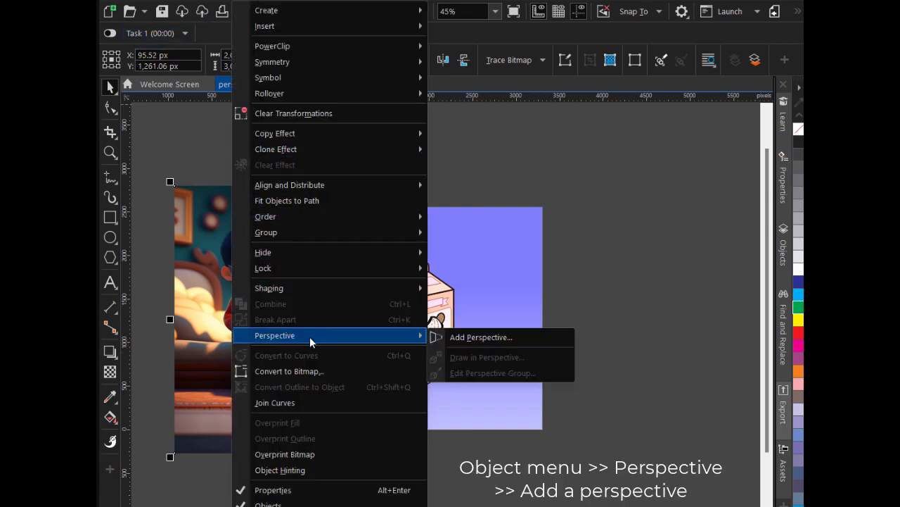
{"action": "left_click", "coordinate": [458, 339]}
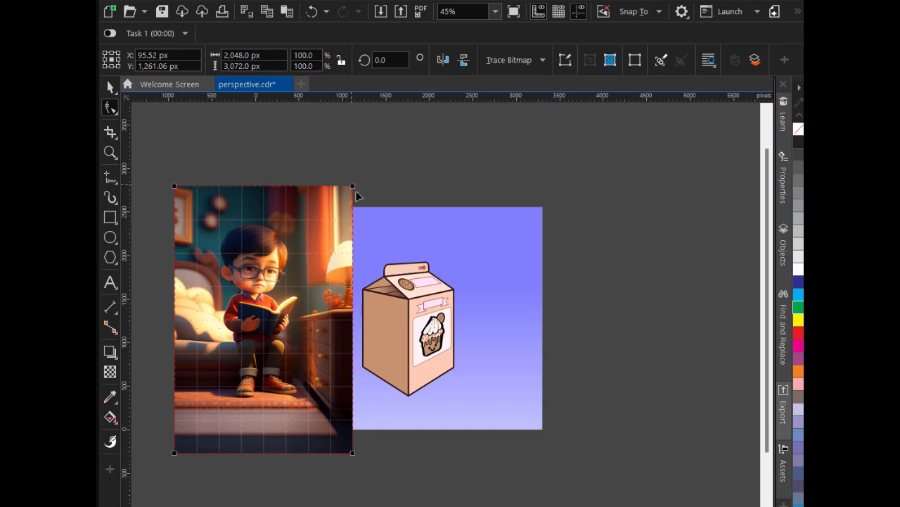
- Drag the photo's four corner nodes roughly onto the carton's left-face corners
{"action": "left_click_drag", "start_coordinate": [355, 192], "coordinate": [363, 289]}
{"action": "left_click_drag", "start_coordinate": [352, 452], "coordinate": [408, 396]}
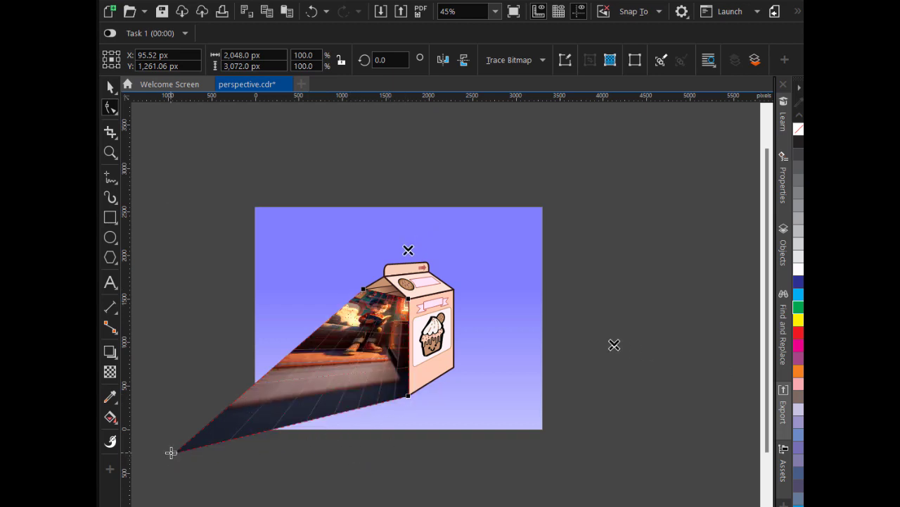
{"action": "left_click_drag", "start_coordinate": [174, 452], "coordinate": [367, 384]}
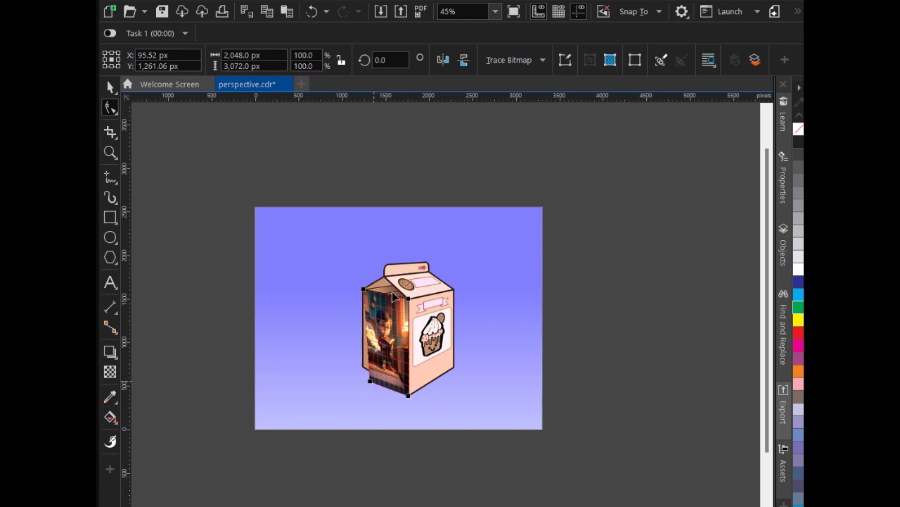
{"action": "scroll", "coordinate": [393, 294], "scroll_direction": "up", "scroll_amount": 5}
{"action": "scroll", "coordinate": [324, 282], "scroll_direction": "up", "scroll_amount": 10}
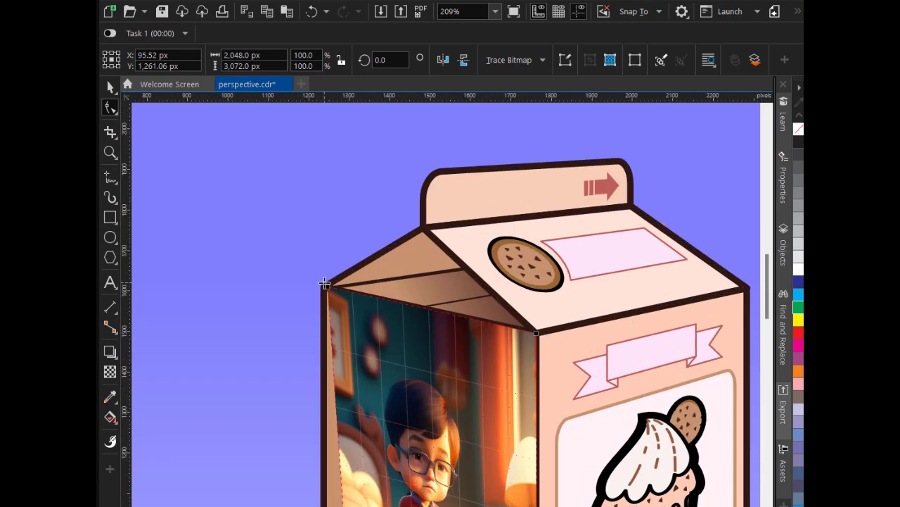
{"action": "left_click_drag", "start_coordinate": [326, 285], "coordinate": [324, 297]}
- Zoom in and fine-tune each corner node so it snaps exactly onto the carton's edges
{"action": "scroll", "coordinate": [322, 302], "scroll_direction": "down", "scroll_amount": 3}
{"action": "scroll", "coordinate": [318, 309], "scroll_direction": "down", "scroll_amount": 3}
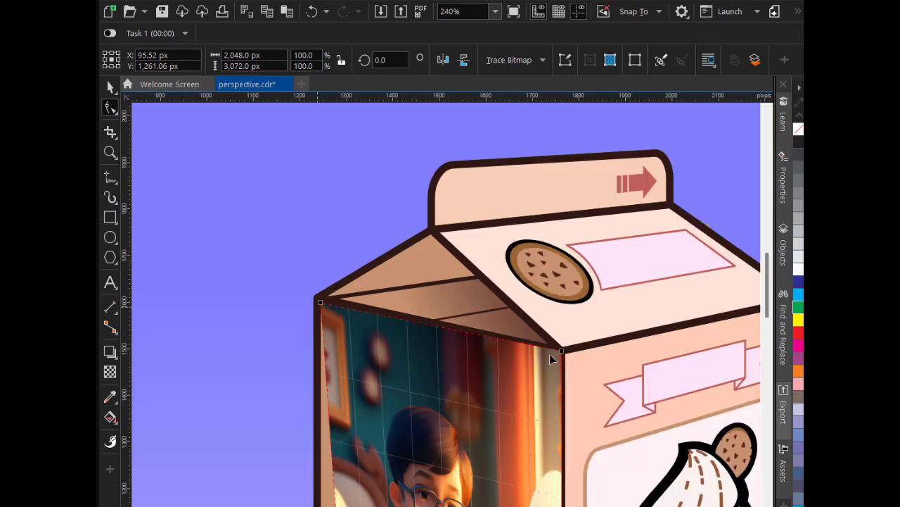
{"action": "scroll", "coordinate": [553, 354], "scroll_direction": "up", "scroll_amount": 9}
{"action": "left_click_drag", "start_coordinate": [562, 360], "coordinate": [569, 349]}
{"action": "scroll", "coordinate": [565, 353], "scroll_direction": "down", "scroll_amount": 12}
{"action": "scroll", "coordinate": [485, 490], "scroll_direction": "up", "scroll_amount": 6}
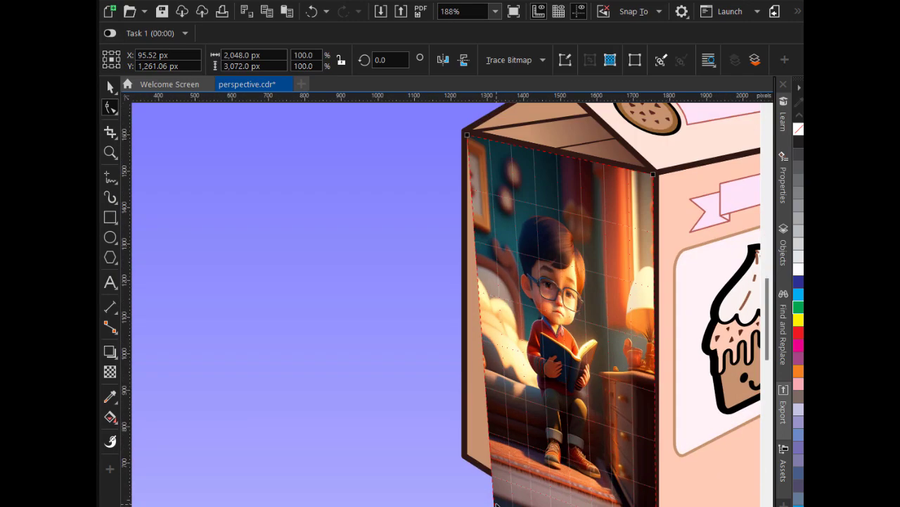
{"action": "left_click_drag", "start_coordinate": [464, 427], "coordinate": [460, 417]}
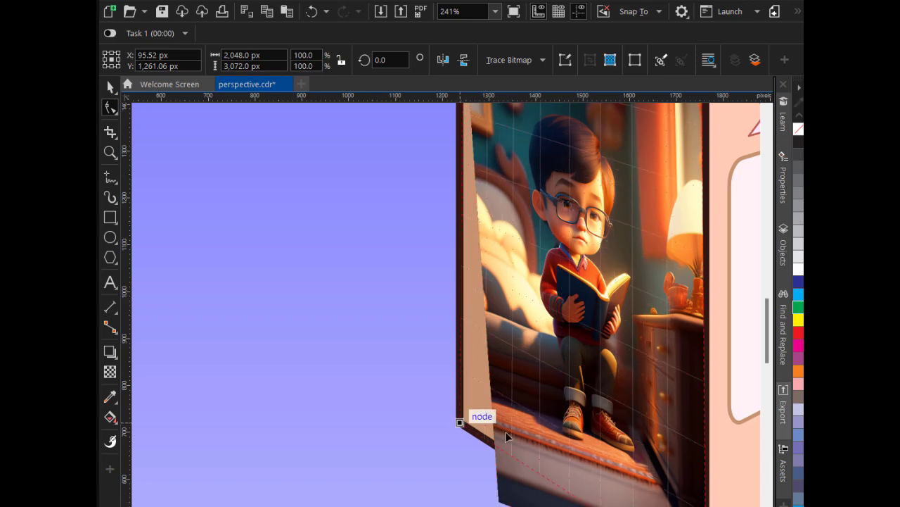
{"action": "scroll", "coordinate": [530, 458], "scroll_direction": "down", "scroll_amount": 4}
{"action": "scroll", "coordinate": [591, 488], "scroll_direction": "up", "scroll_amount": 7}
{"action": "left_click_drag", "start_coordinate": [583, 471], "coordinate": [580, 464]}
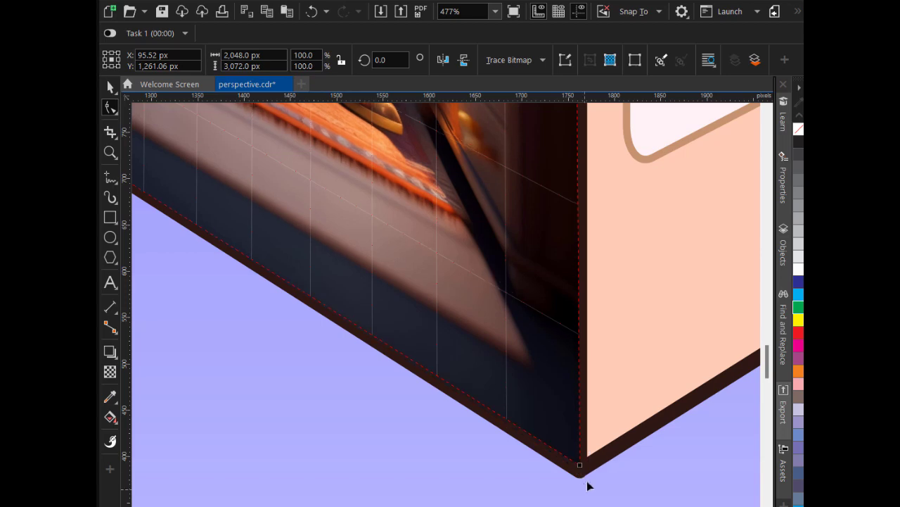
- Switch the canvas to Wireframe display to see the artwork as outlines
{"action": "left_click", "coordinate": [180, 2]}
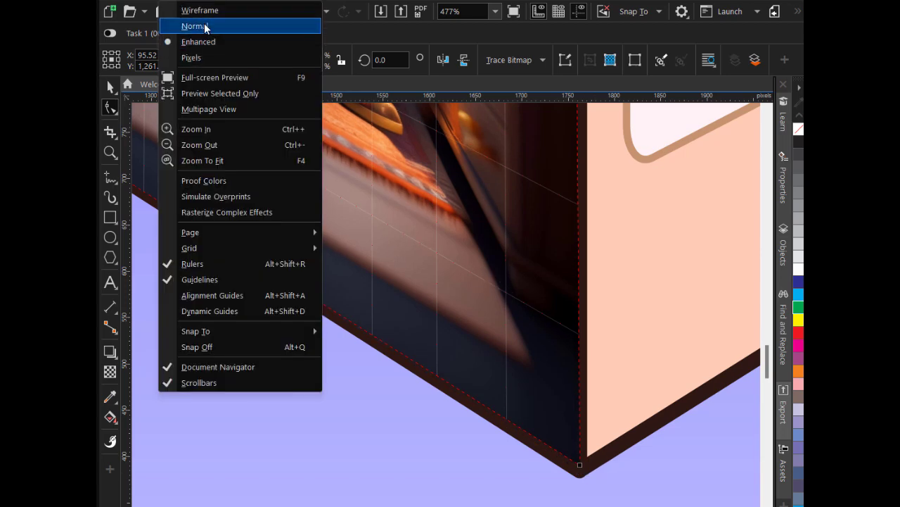
{"action": "left_click", "coordinate": [200, 10]}
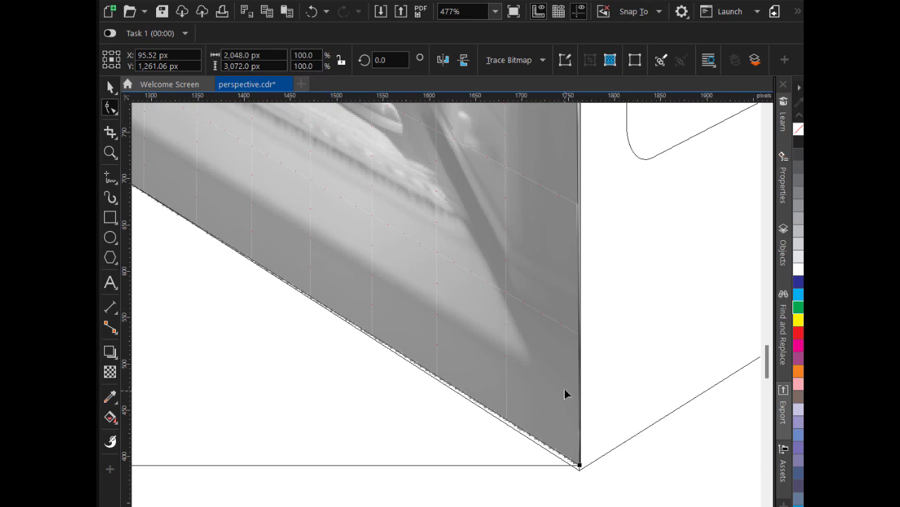
{"action": "scroll", "coordinate": [571, 467], "scroll_direction": "down", "scroll_amount": 6}
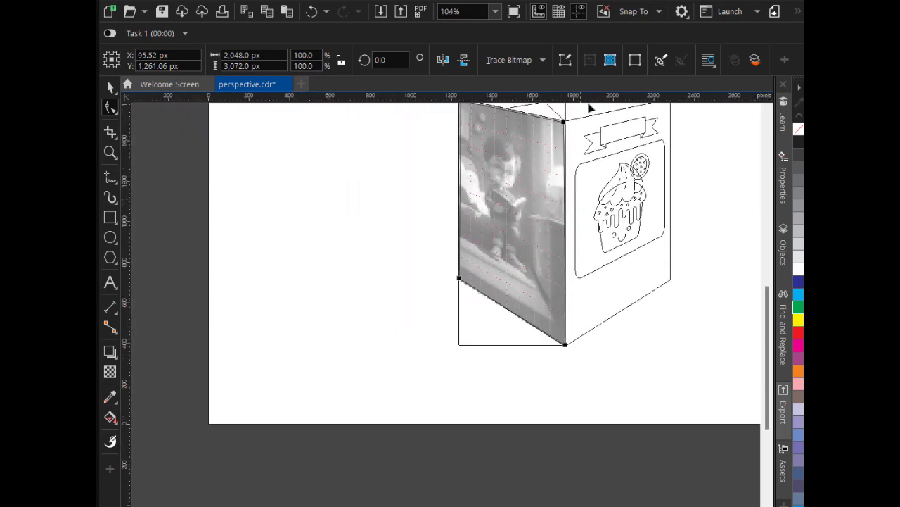
{"action": "scroll", "coordinate": [589, 108], "scroll_direction": "up", "scroll_amount": 6}
{"action": "scroll", "coordinate": [551, 145], "scroll_direction": "up", "scroll_amount": 2}
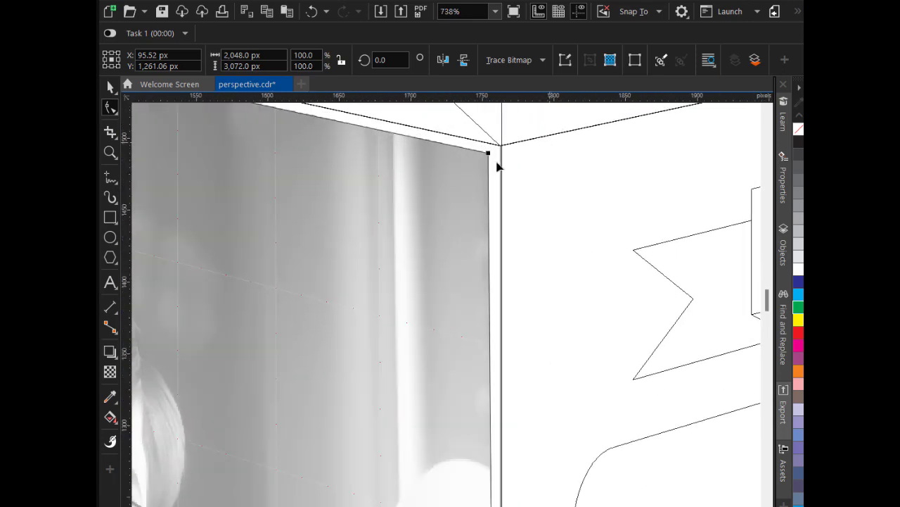
- Snap the photo's top-right and top-left perspective corners onto the carton's left-face corners
{"action": "left_click_drag", "start_coordinate": [490, 154], "coordinate": [500, 145]}
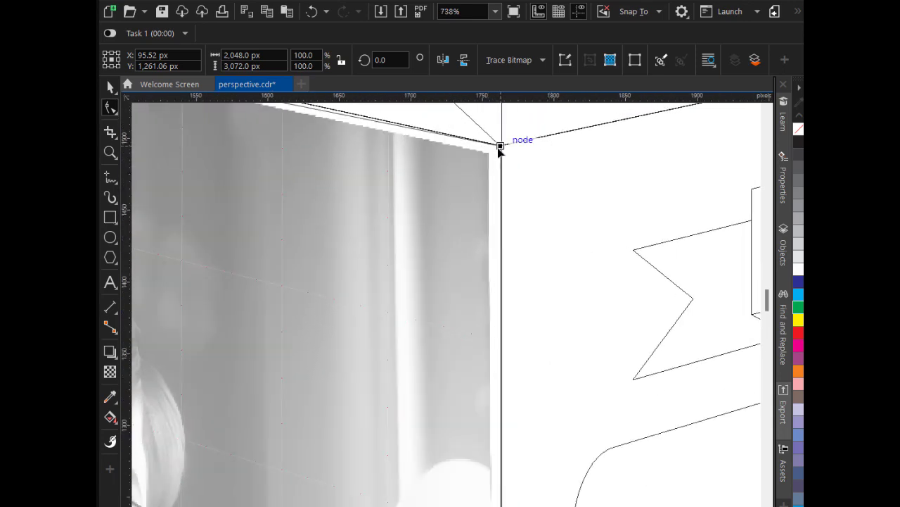
{"action": "scroll", "coordinate": [493, 176], "scroll_direction": "down", "scroll_amount": 4}
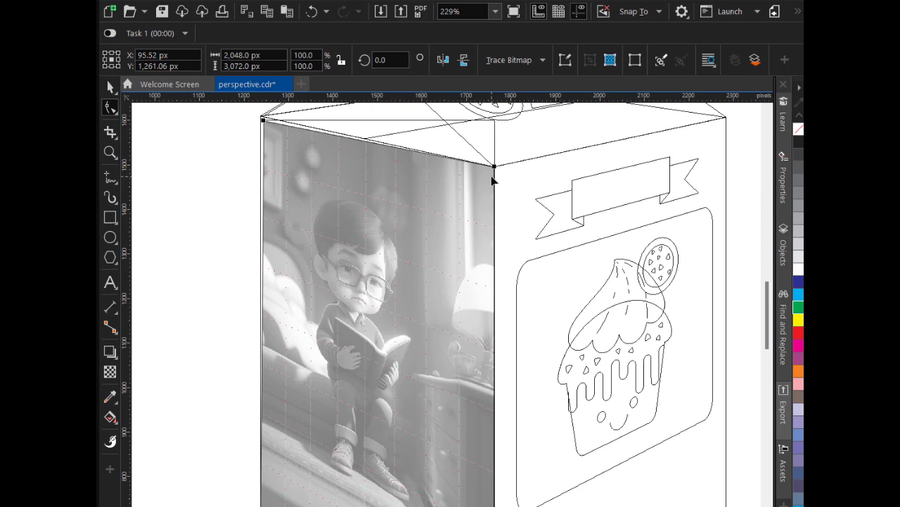
{"action": "scroll", "coordinate": [272, 121], "scroll_direction": "up", "scroll_amount": 2}
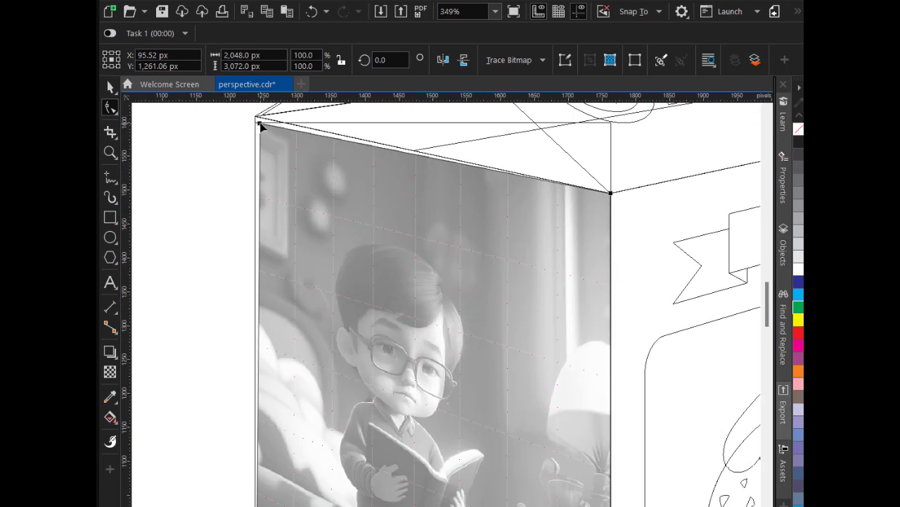
{"action": "left_click_drag", "start_coordinate": [257, 116], "coordinate": [254, 116]}
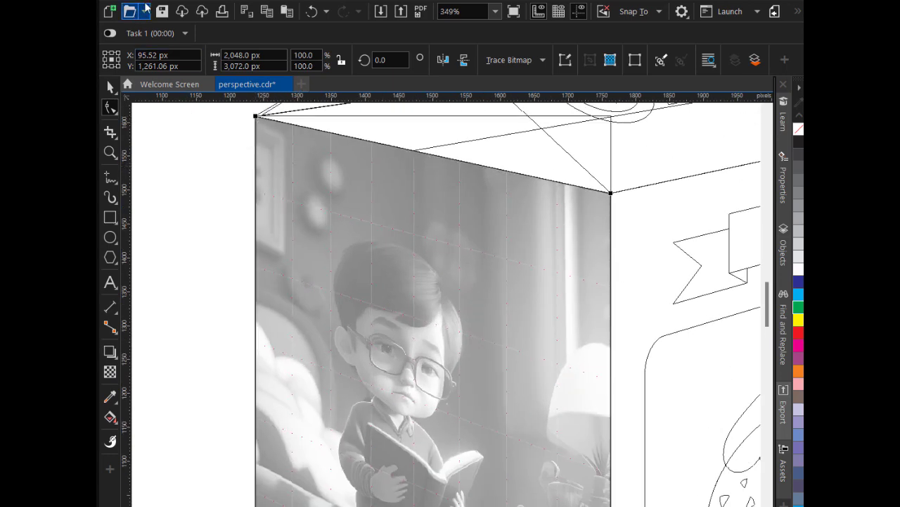
- Switch back to Enhanced display, zoom out to the whole carton and deselect the photo
{"action": "left_click", "coordinate": [179, 2]}
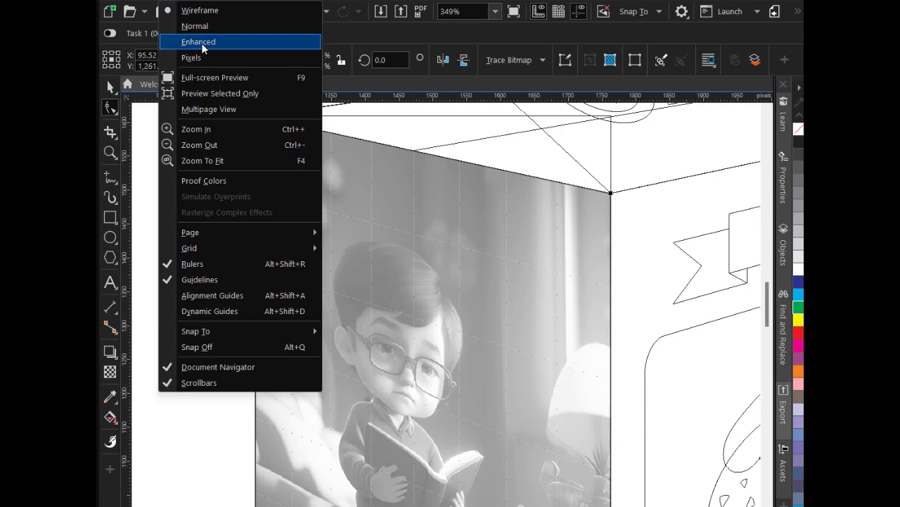
{"action": "left_click", "coordinate": [201, 43]}
{"action": "scroll", "coordinate": [273, 201], "scroll_direction": "down", "scroll_amount": 2}
{"action": "scroll", "coordinate": [273, 211], "scroll_direction": "down", "scroll_amount": 1}
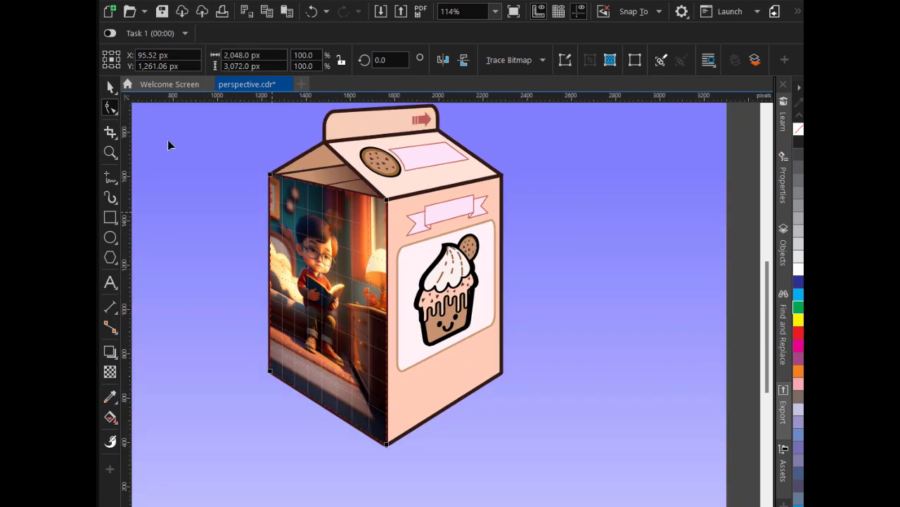
{"action": "left_click", "coordinate": [110, 87]}
{"action": "left_click", "coordinate": [195, 193]}
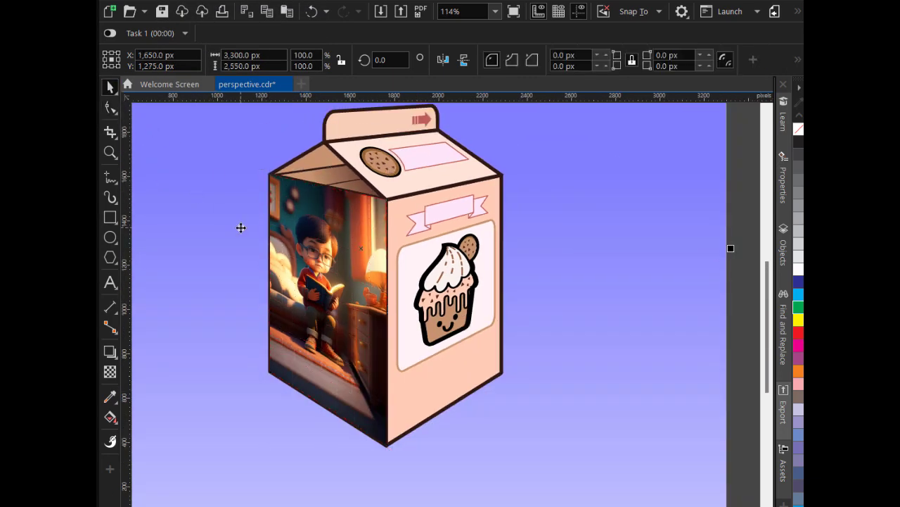